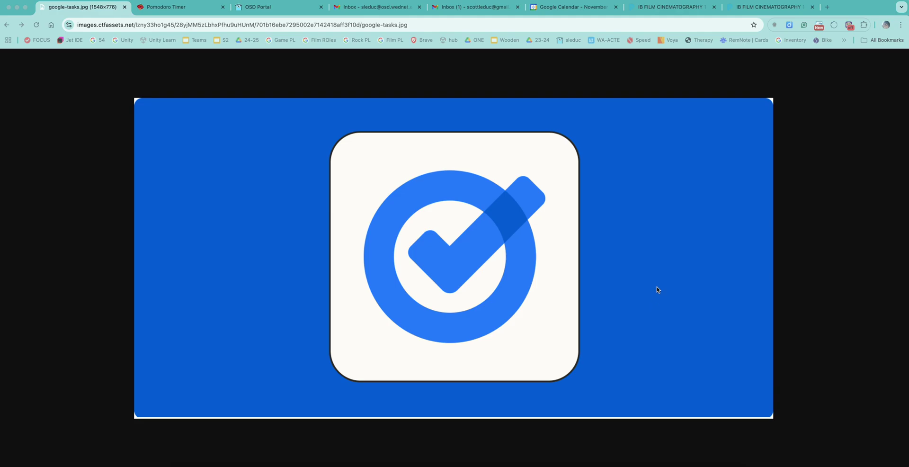
Step: View the Pomodoro timer page, the OSD school portal and the school Gmail inbox in turn
left_click(174, 6)
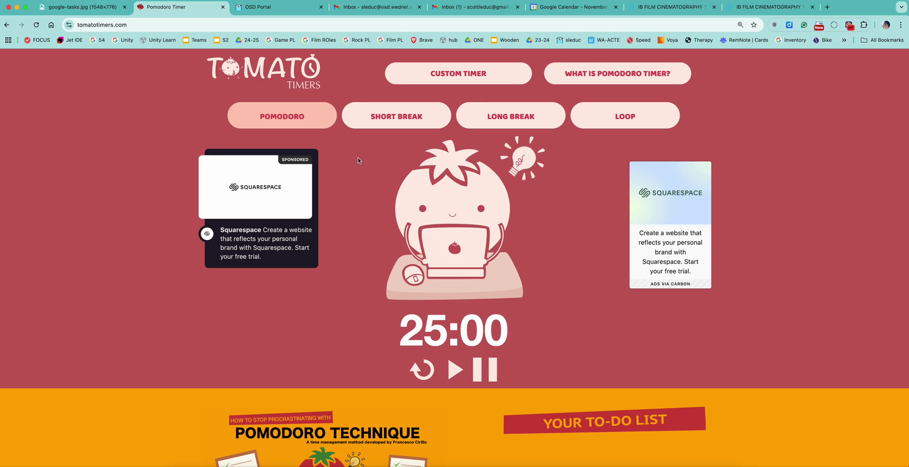
left_click(275, 7)
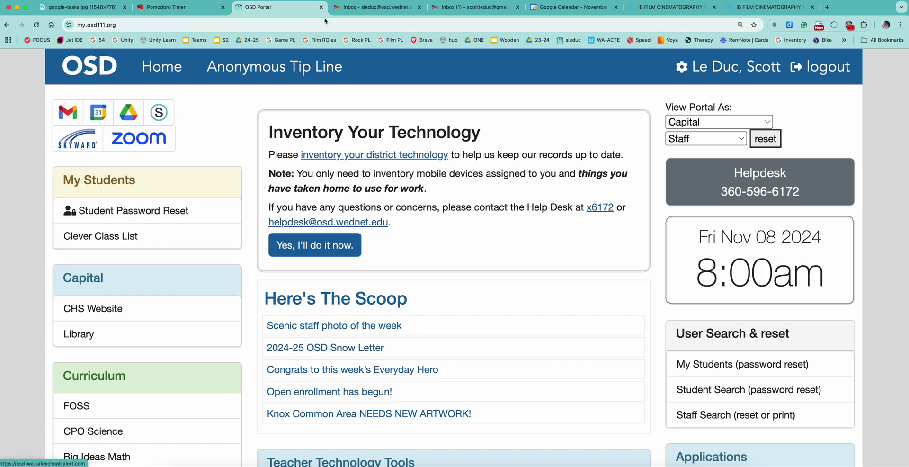
left_click(360, 9)
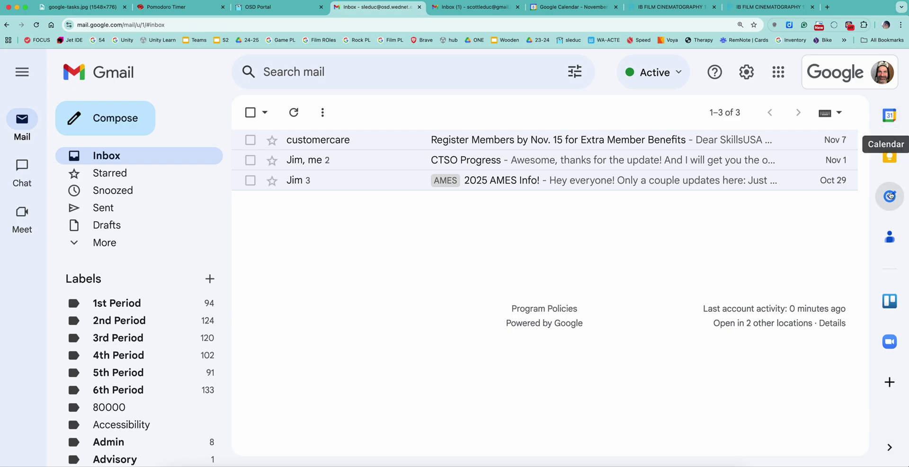
Step: Open the message "This an email message from me!" in the personal Gmail inbox and add it to Tasks
left_click(470, 9)
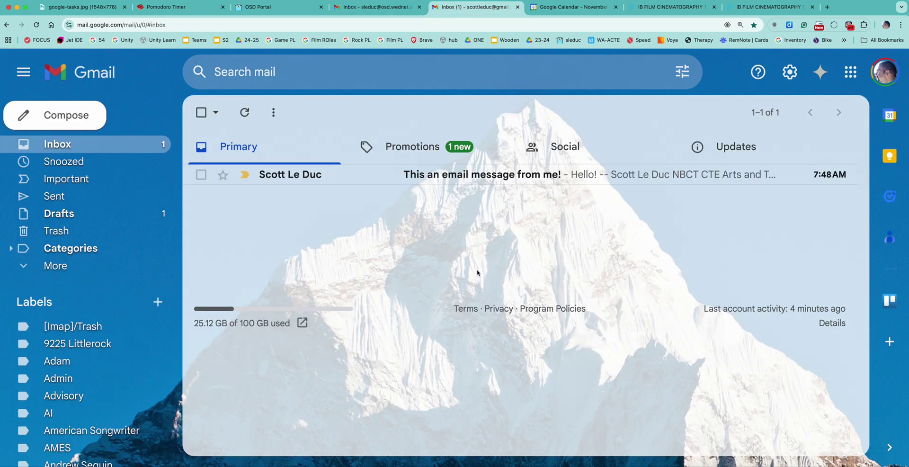
left_click(461, 177)
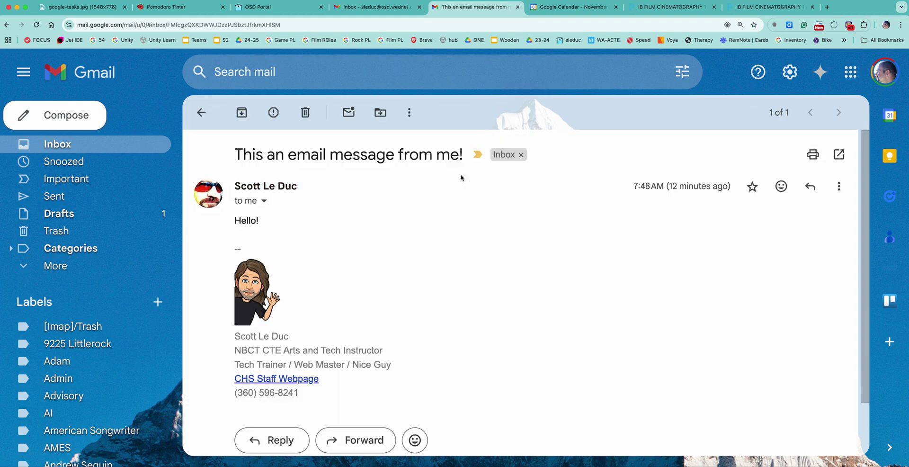
left_click(408, 113)
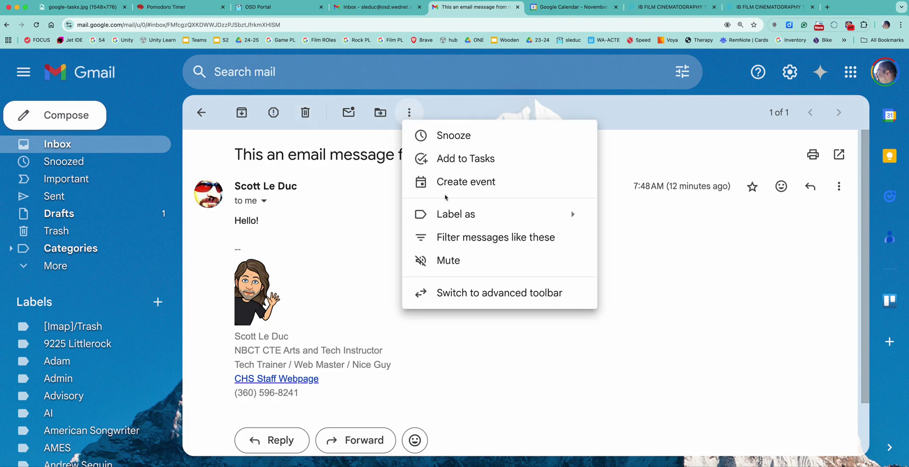
left_click(453, 160)
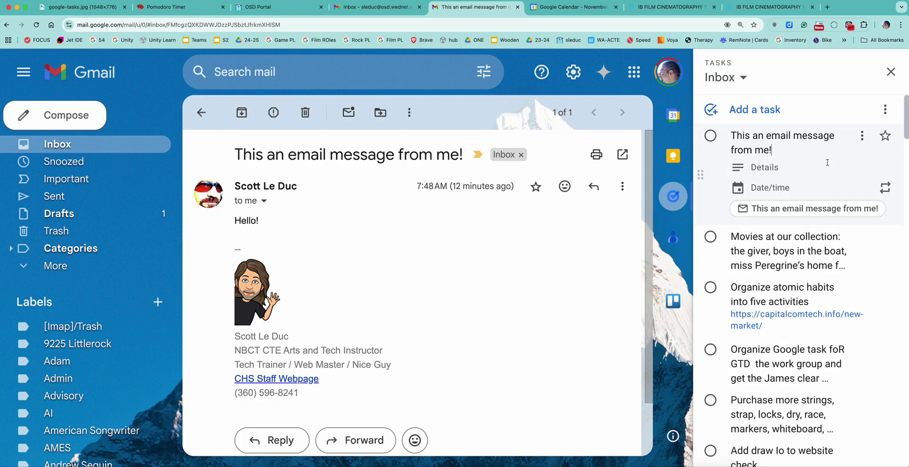
Step: Schedule the email's task for November 9, 2024 at 10:00 AM and close the Tasks pane
left_click(766, 188)
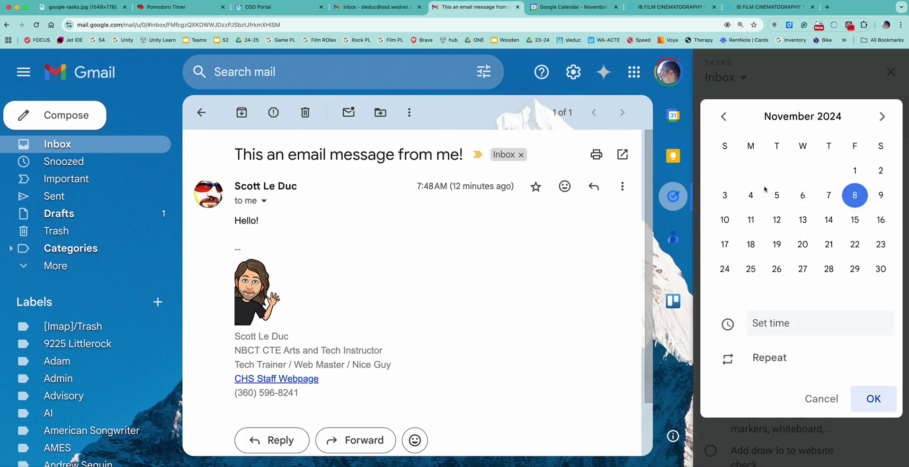
left_click(776, 314)
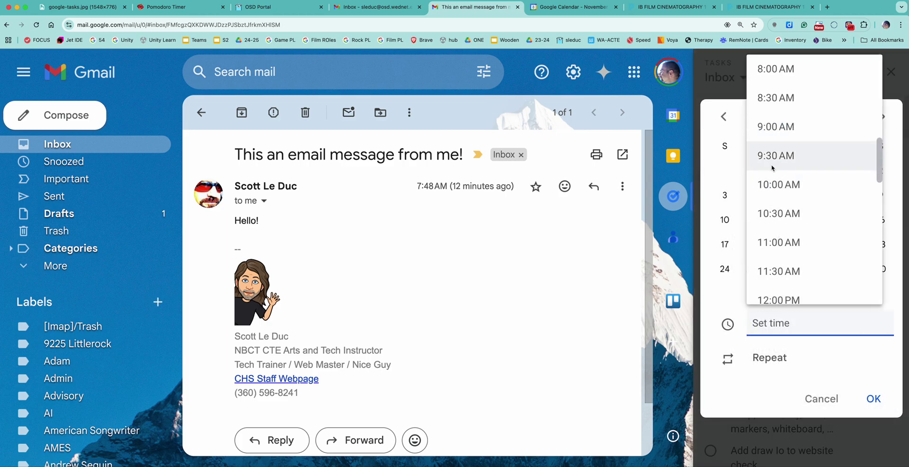
left_click(771, 190)
left_click(880, 196)
left_click(872, 399)
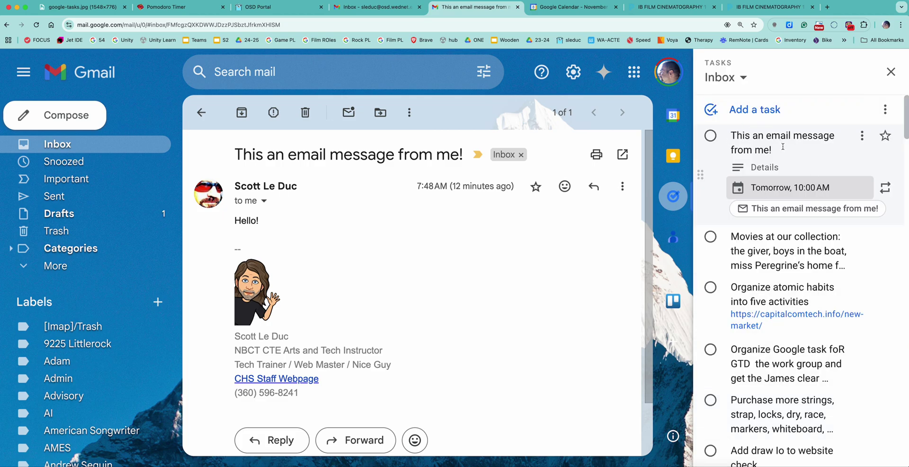
left_click(890, 73)
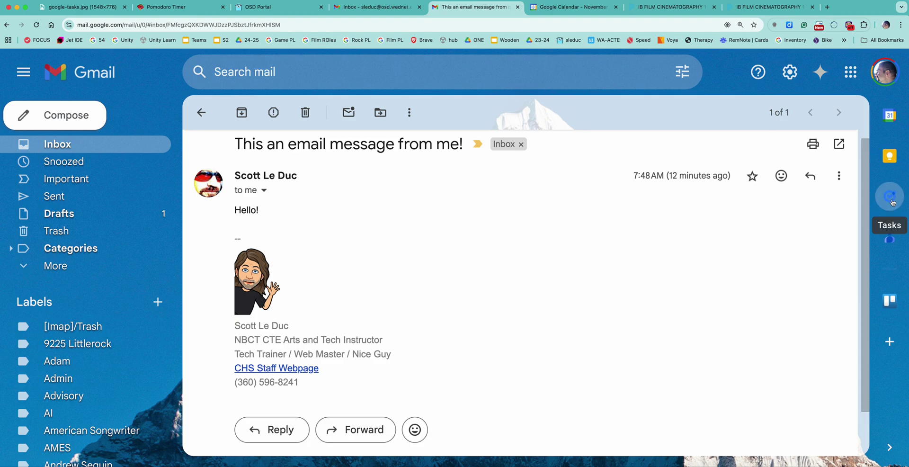
Step: Switch to Google Calendar and look through all task lists from Inbox to Someday/Maybe in its Tasks view
left_click(569, 7)
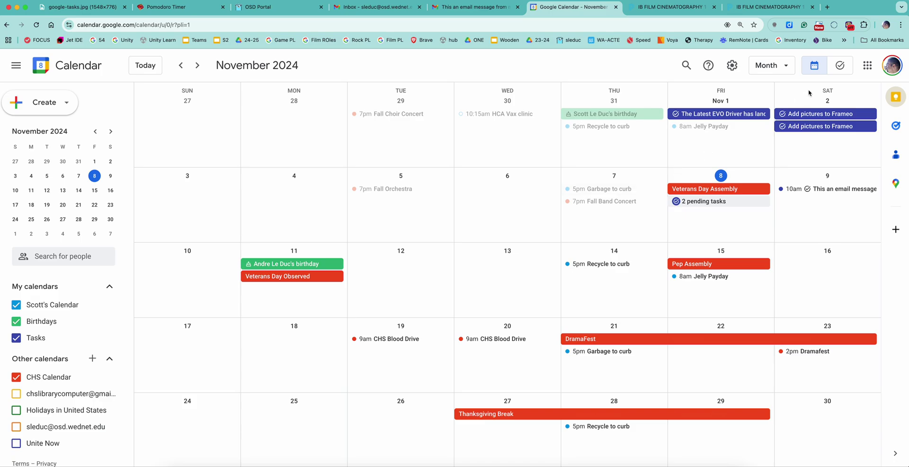
left_click(840, 67)
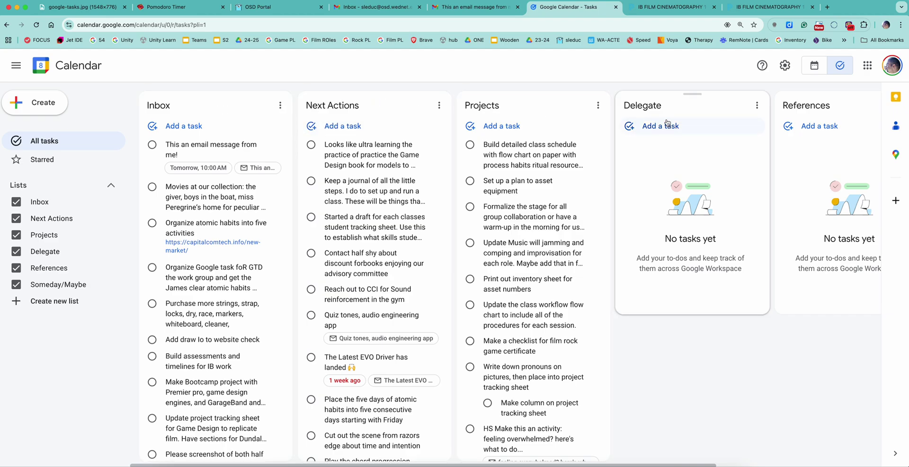
scroll(804, 126, "right", 5)
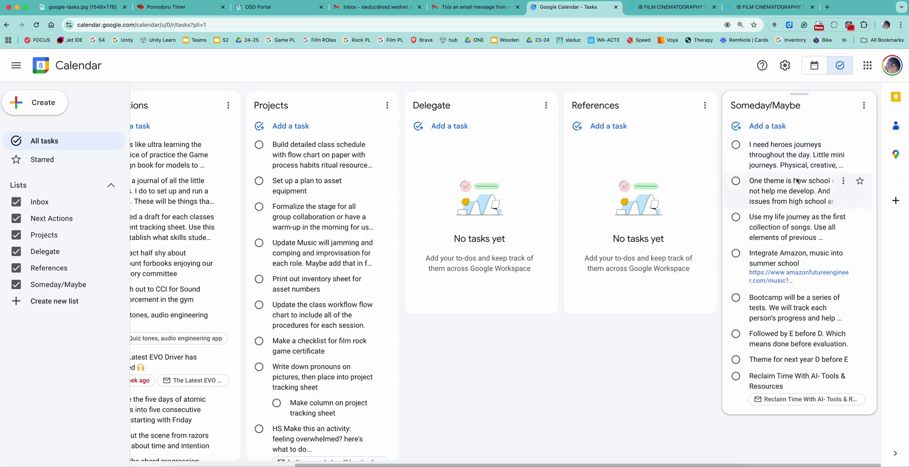
scroll(623, 181, "left", 5)
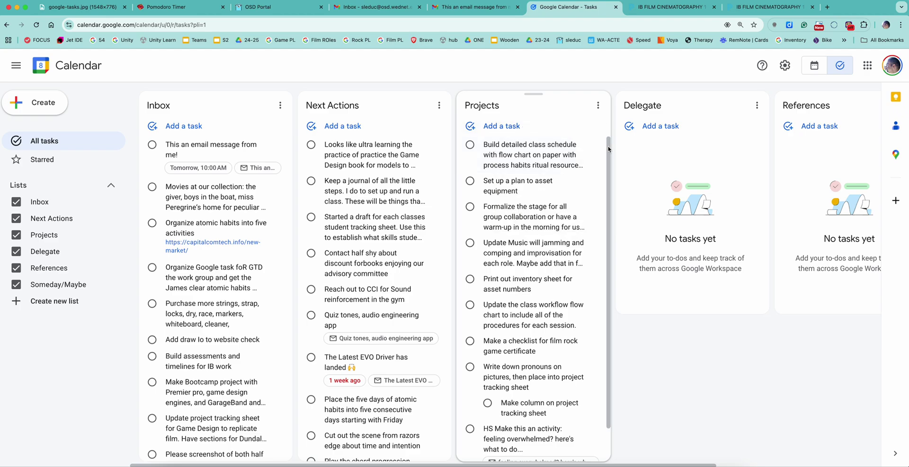
scroll(676, 155, "right", 1)
scroll(676, 156, "right", 5)
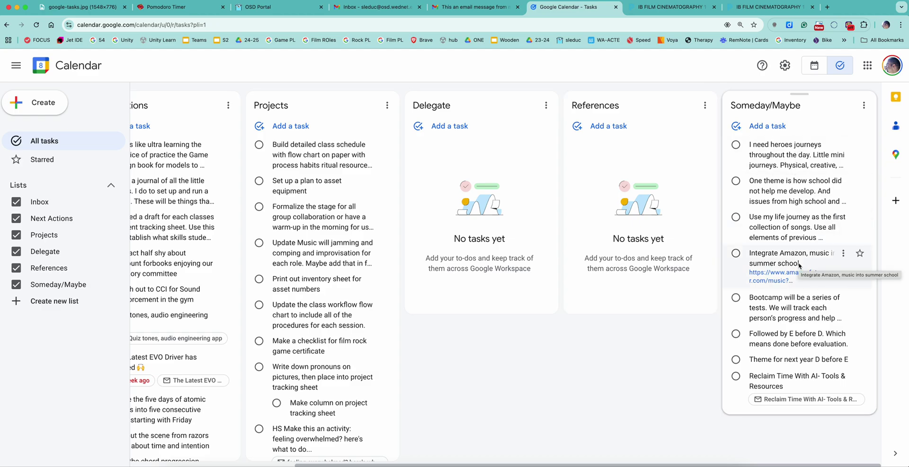
scroll(799, 266, "left", 5)
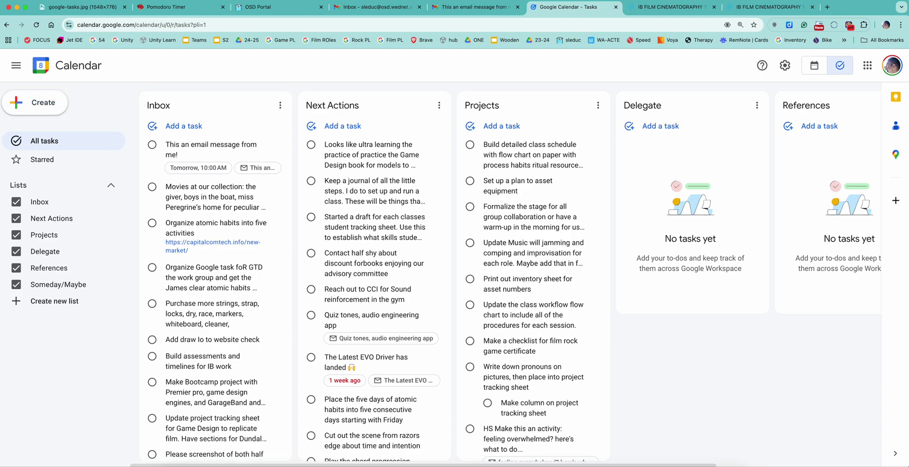
Step: Create and save a task titled "Do Thing" in the Inbox list
left_click(26, 106)
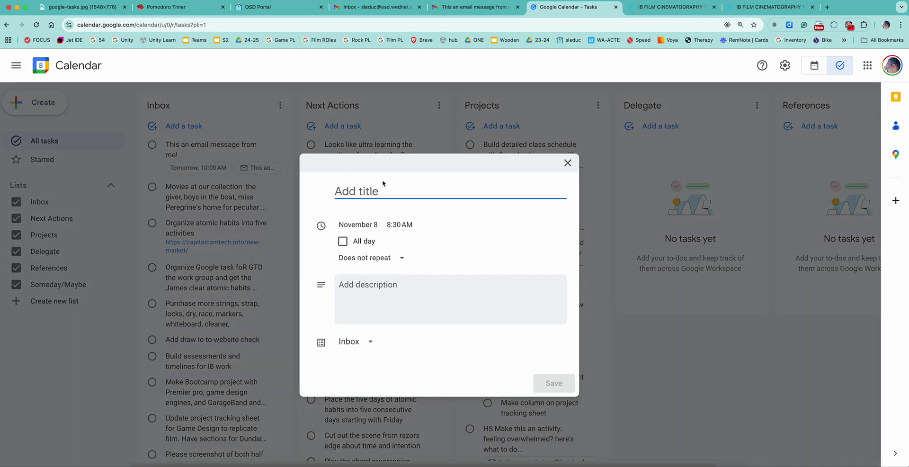
type("Do Thing")
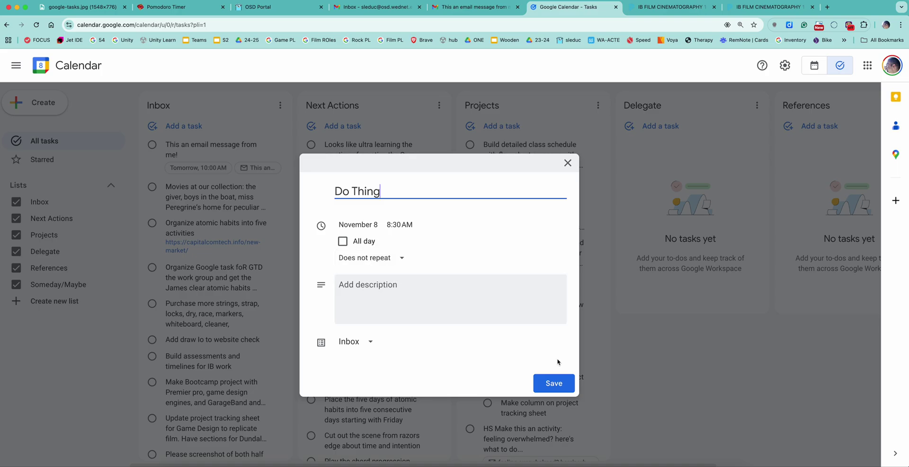
left_click(551, 381)
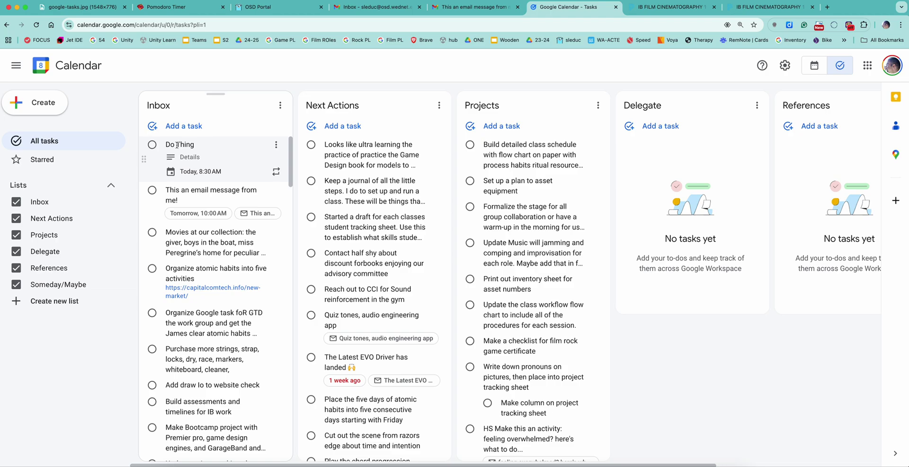
Step: Move the "Do Thing" task from the Inbox list to the Next Actions list
left_click(175, 145)
left_click(277, 147)
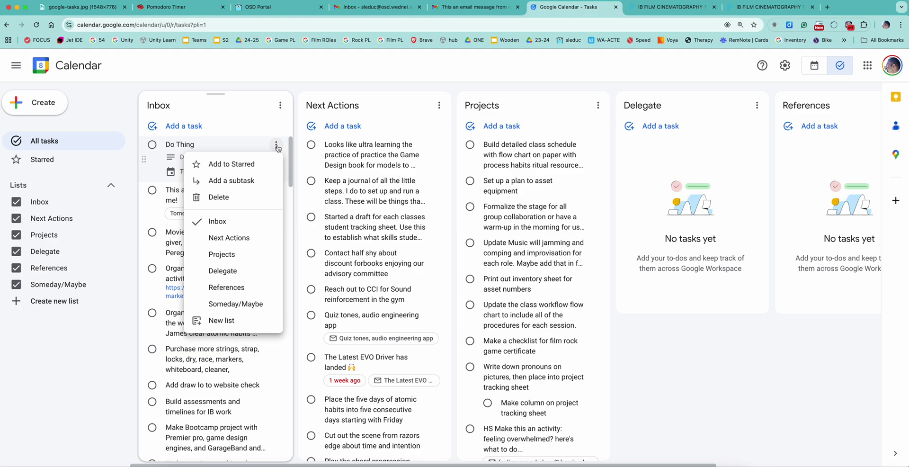
left_click(239, 238)
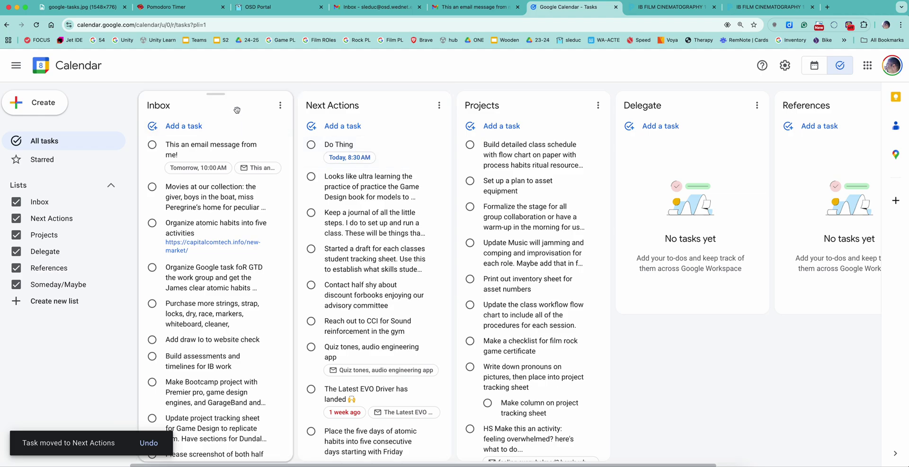
Step: Check the Inbox list's sorting and management options, and view the Schoology student grades page for IB Film Cinematography
left_click(280, 106)
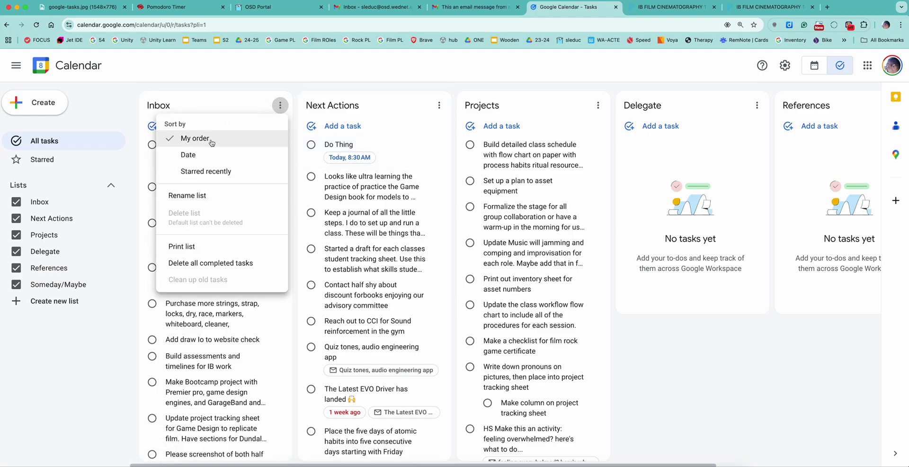
left_click(252, 97)
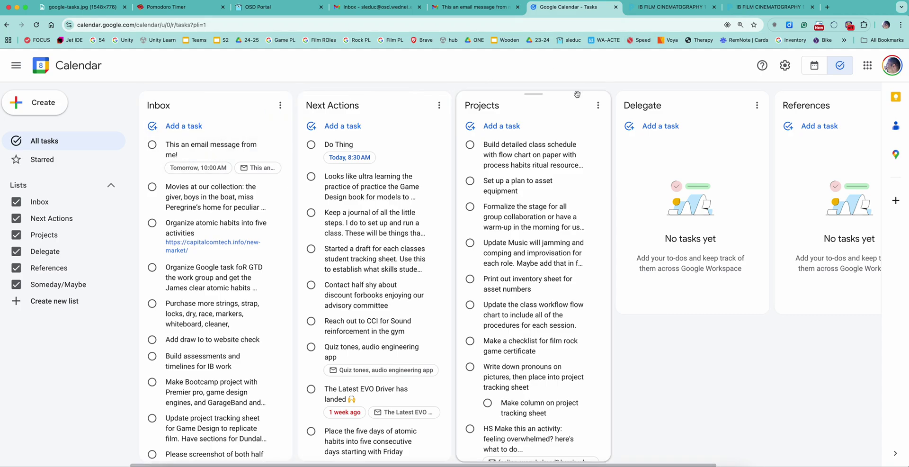
left_click(675, 7)
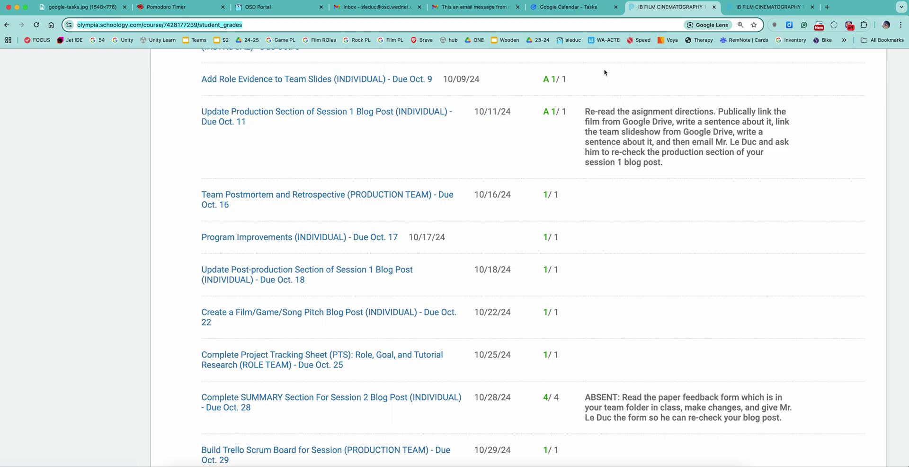
Step: Return to the open Gmail message and add a task titled "Read assignment!" to the Inbox task list
left_click(457, 11)
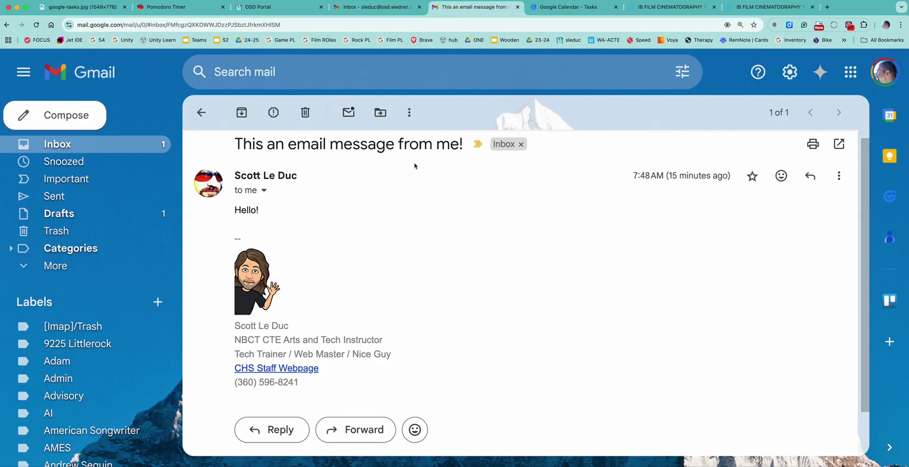
left_click(889, 195)
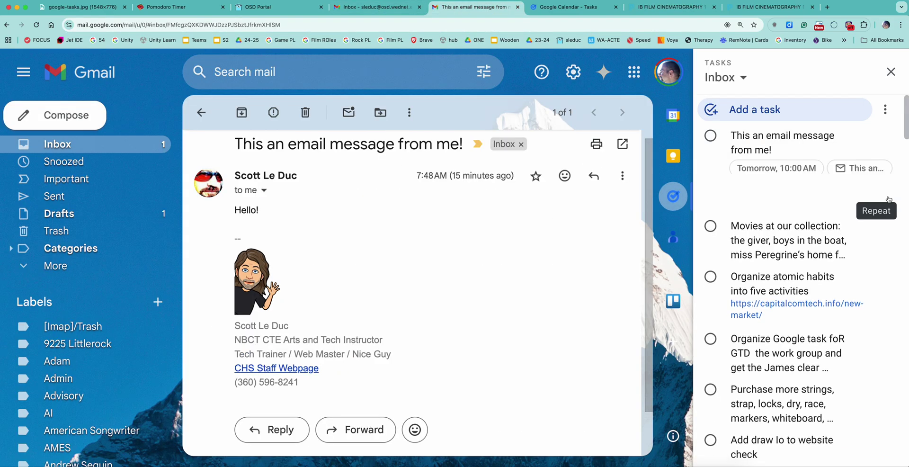
left_click(781, 110)
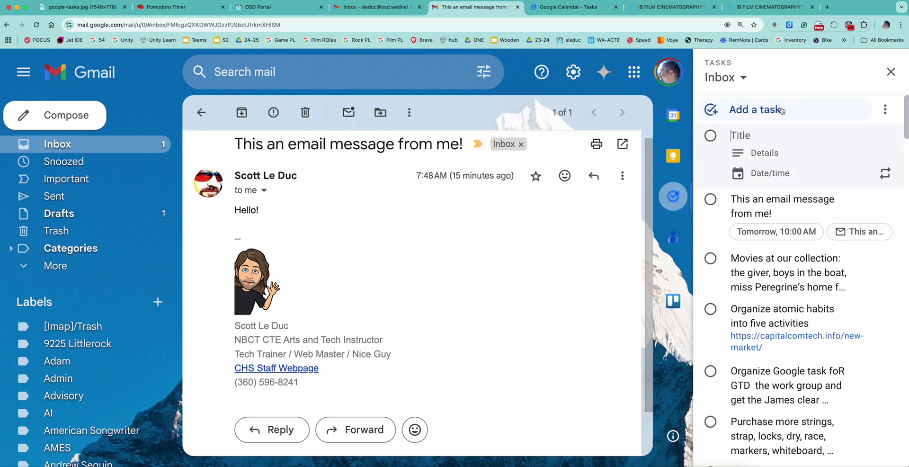
type("Read assignment!")
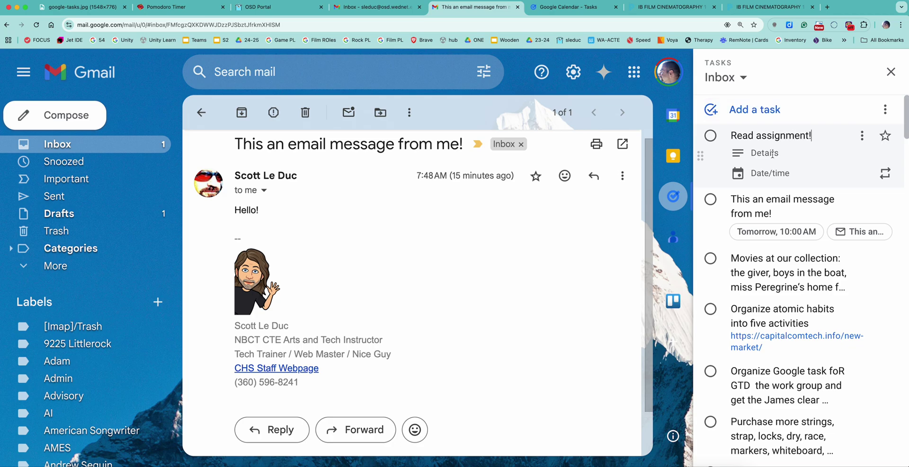
Step: Schedule the "Read assignment!" task for November 9, 2024 at 11:00 AM and close the Tasks pane
left_click(767, 175)
left_click(873, 195)
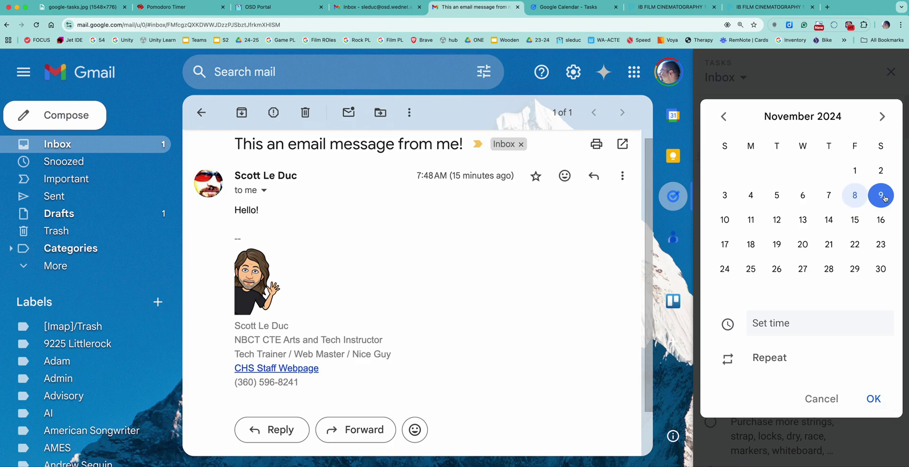
left_click(786, 320)
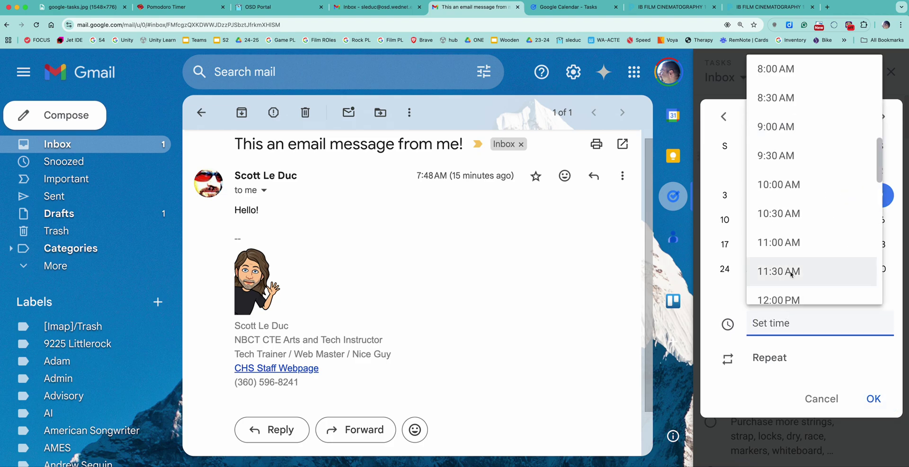
left_click(783, 240)
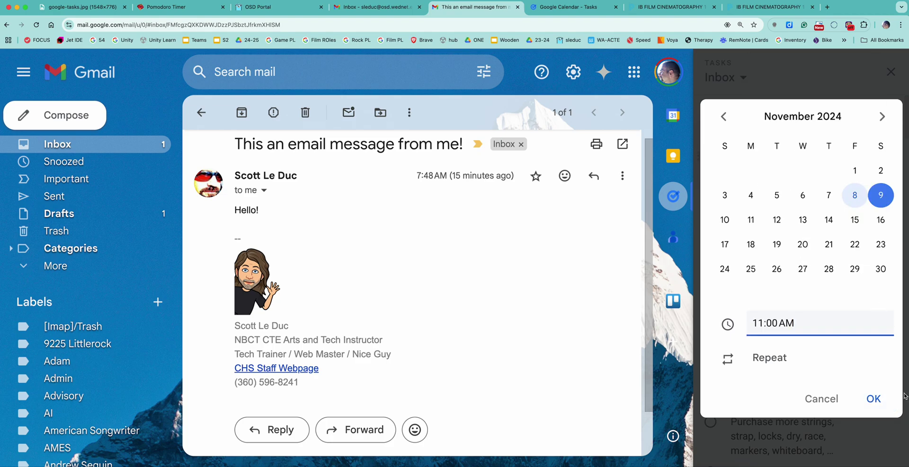
left_click(872, 398)
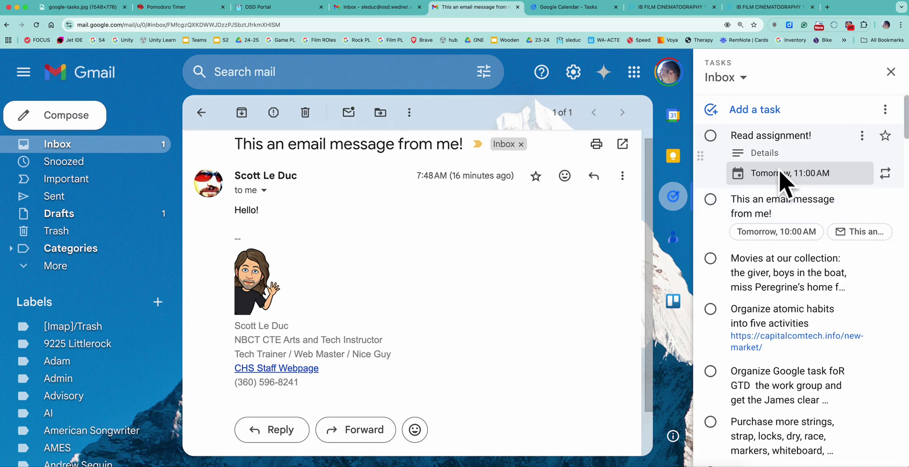
left_click(890, 71)
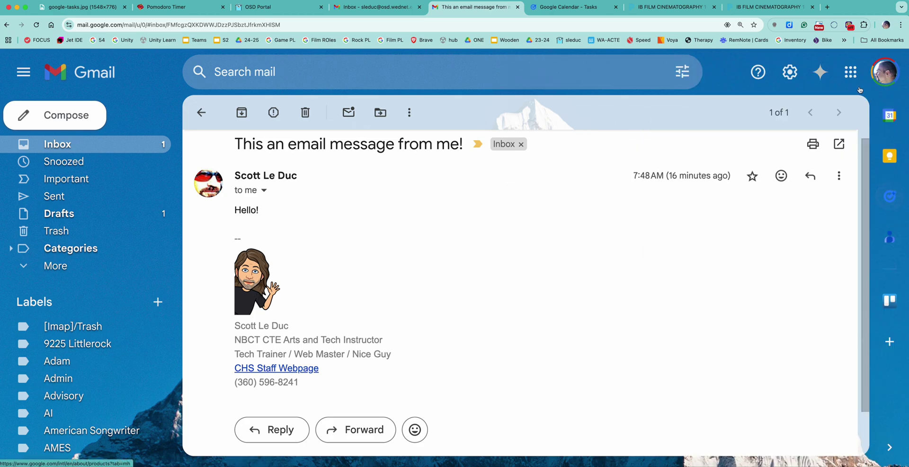
Step: Reopen Tasks beside the email, check which task lists are available to choose from, and close it again
left_click(890, 196)
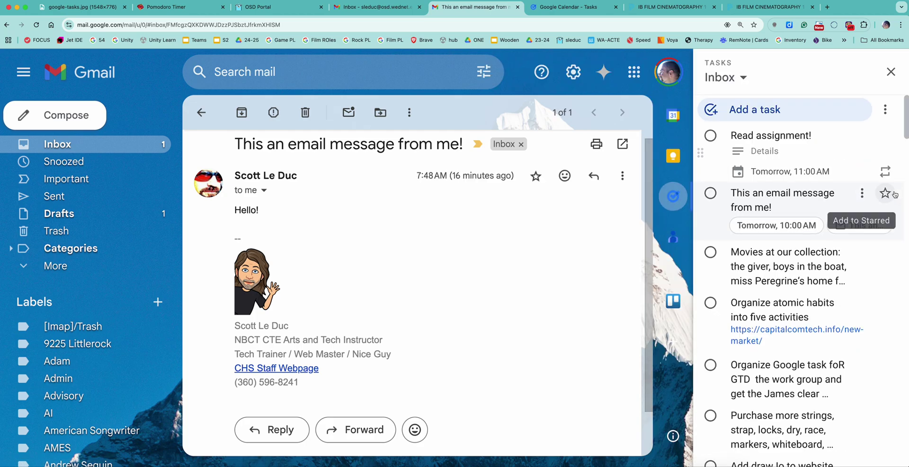
left_click(742, 78)
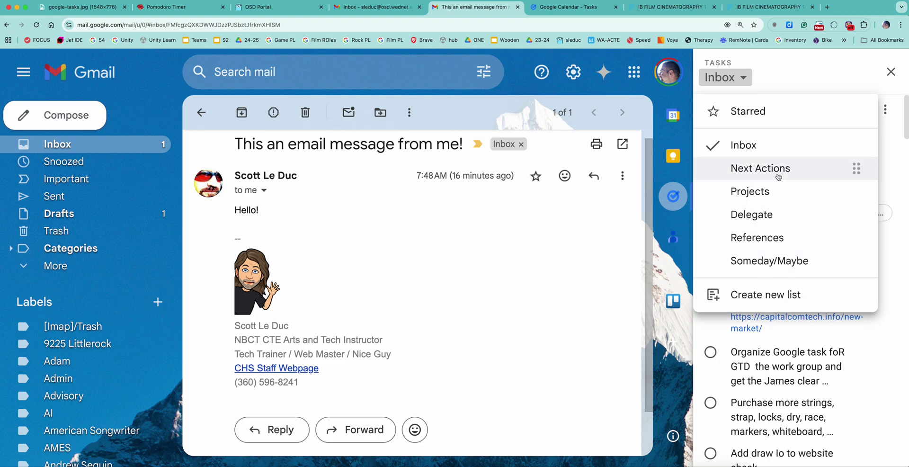
left_click(877, 73)
left_click(889, 72)
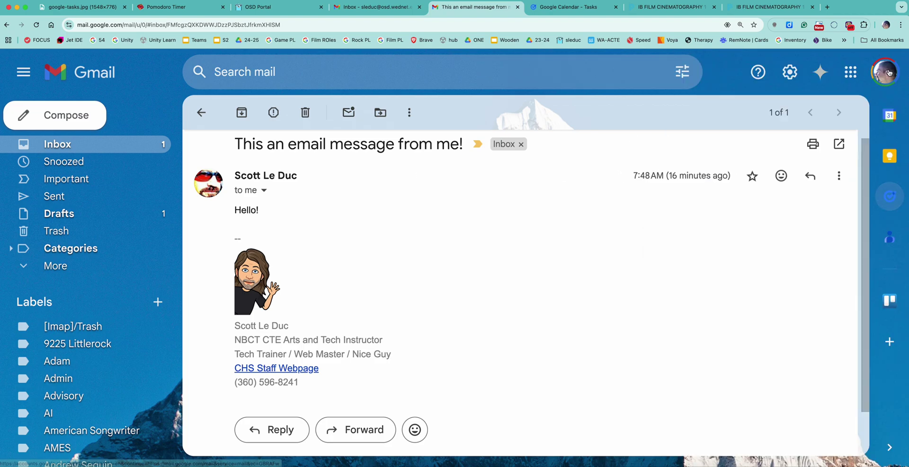